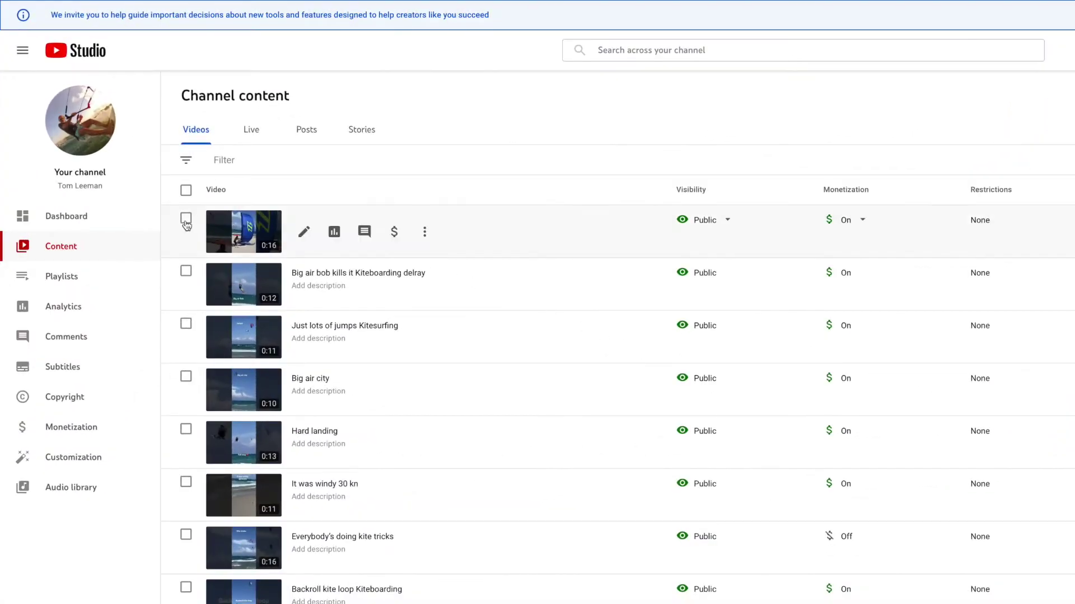
# Step: Tick the first nine videos, Landing Kiteboarding through Kite surf jumps
pyautogui.click(185, 218)
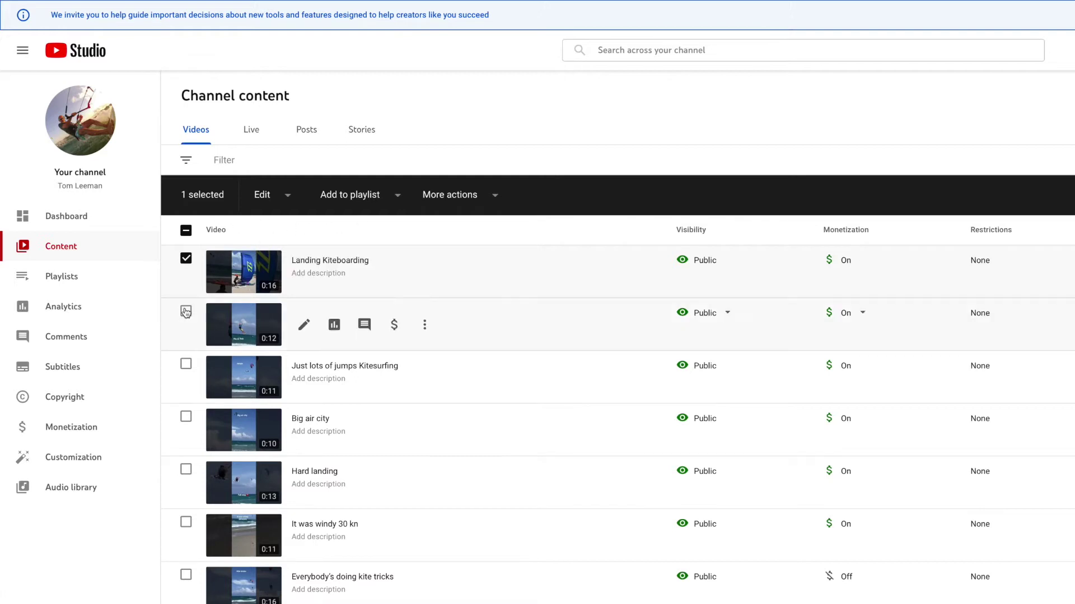
pyautogui.click(185, 311)
pyautogui.click(185, 365)
pyautogui.click(186, 417)
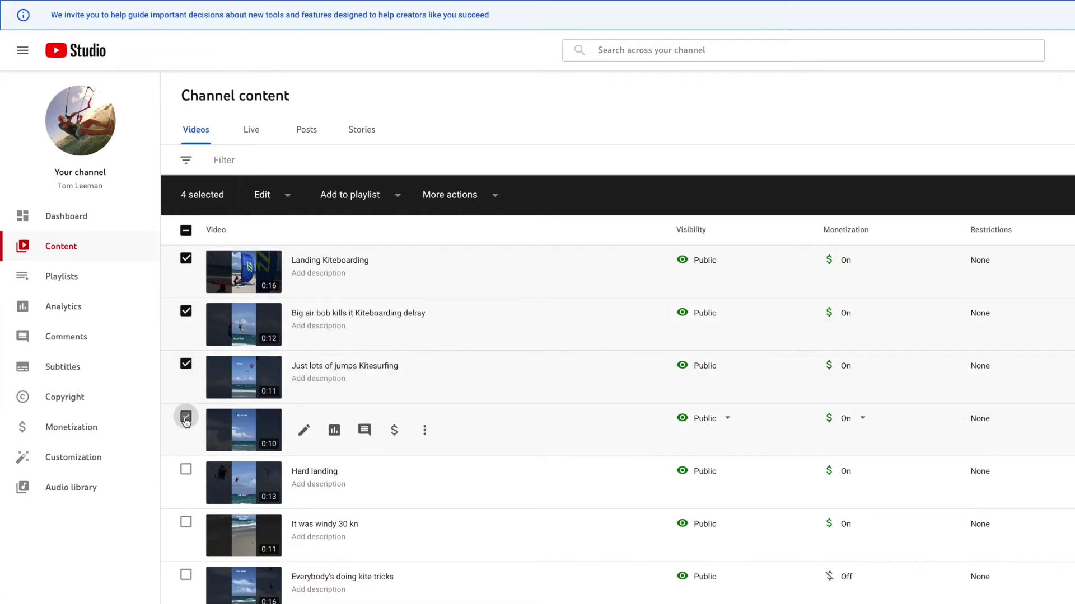
pyautogui.click(186, 470)
pyautogui.click(186, 523)
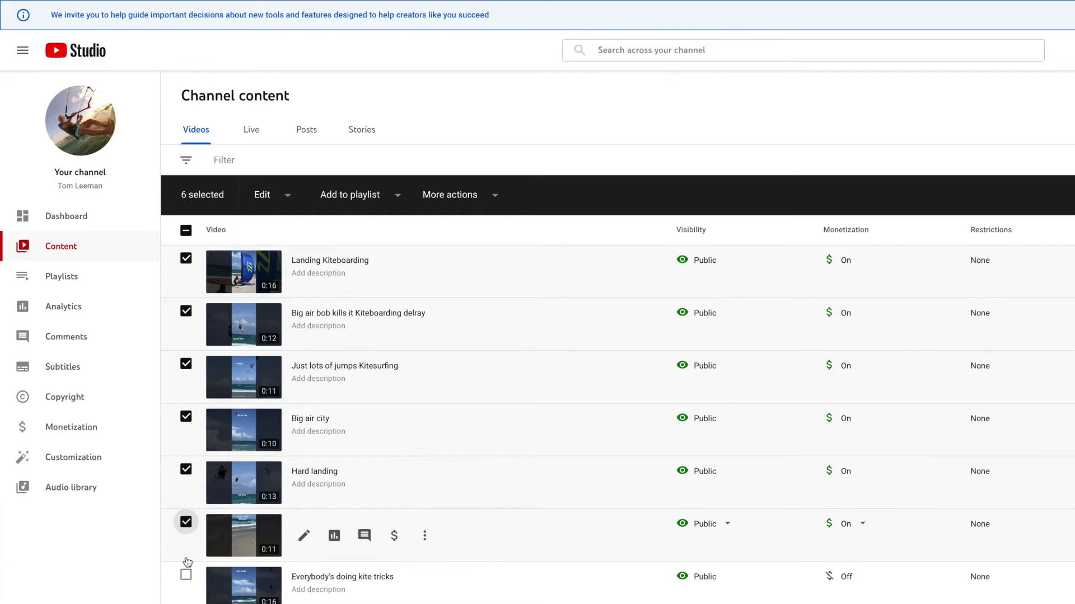
pyautogui.click(186, 577)
pyautogui.click(185, 603)
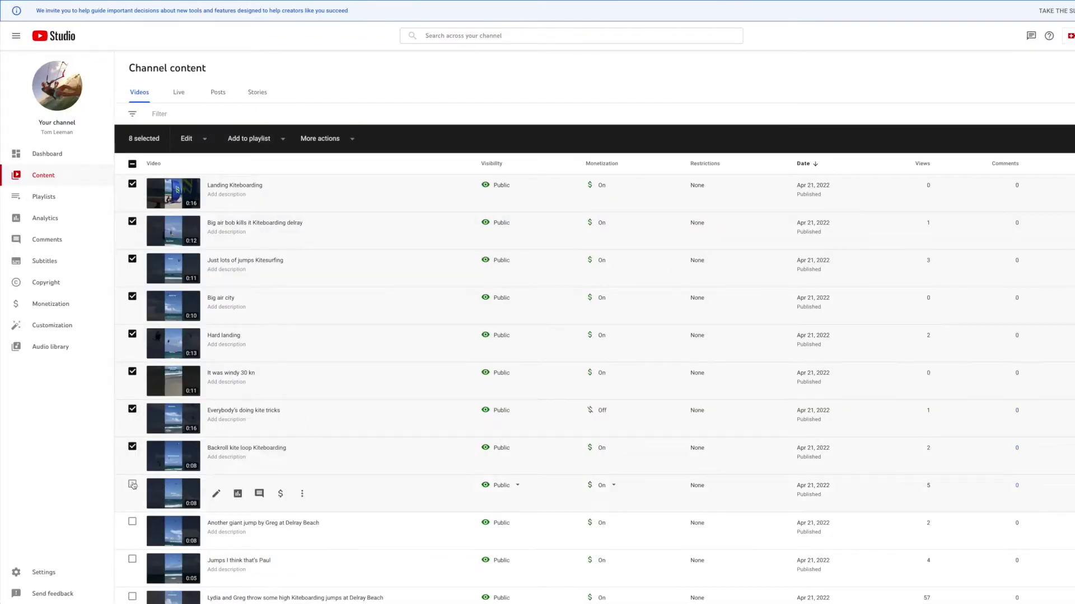
pyautogui.click(132, 485)
pyautogui.scroll(-4, 132, 486)
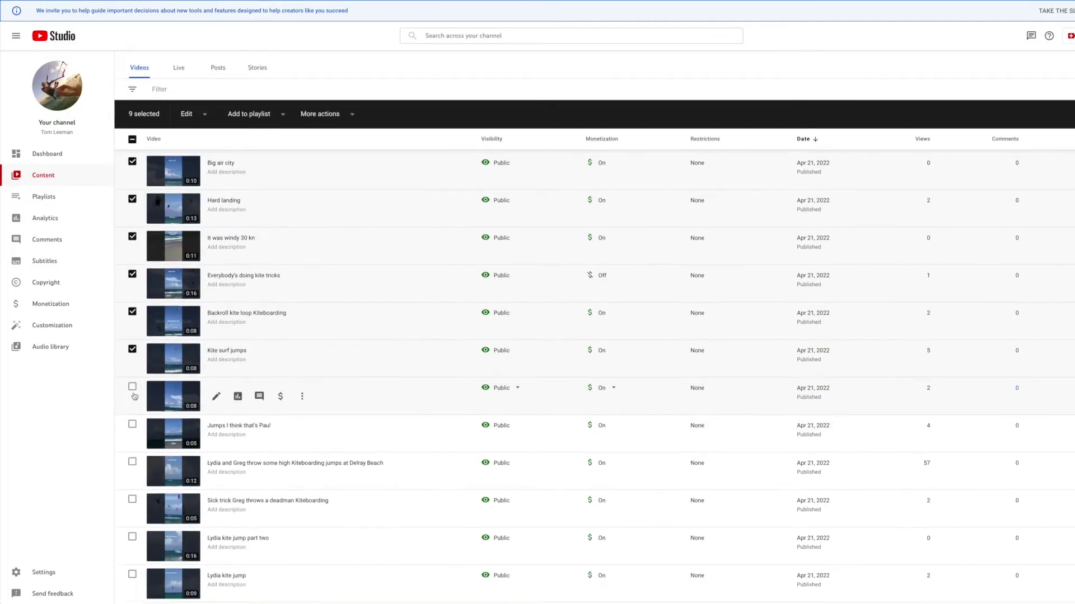
# Step: Tick the next seven videos, from Greg's giant jump through Big jump kite
pyautogui.click(132, 387)
pyautogui.click(131, 424)
pyautogui.scroll(-3, 132, 423)
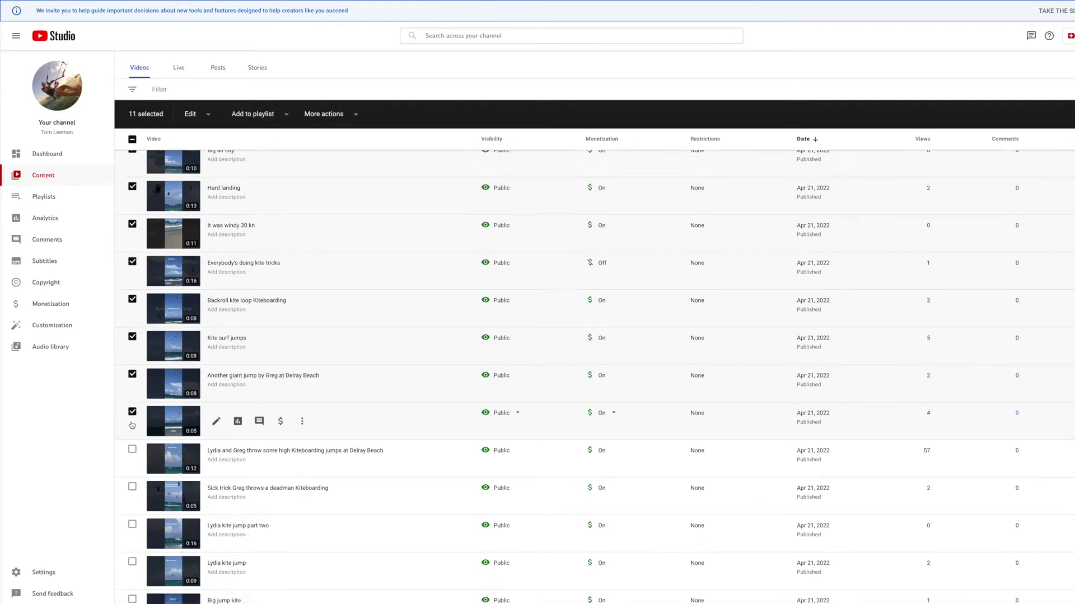
pyautogui.click(132, 350)
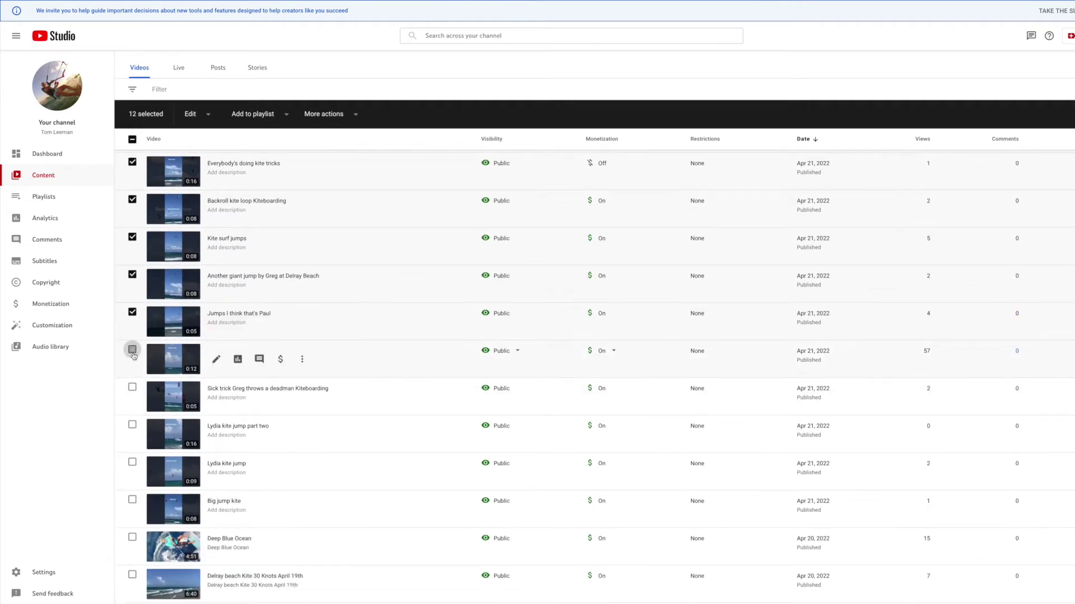
pyautogui.click(132, 389)
pyautogui.click(132, 426)
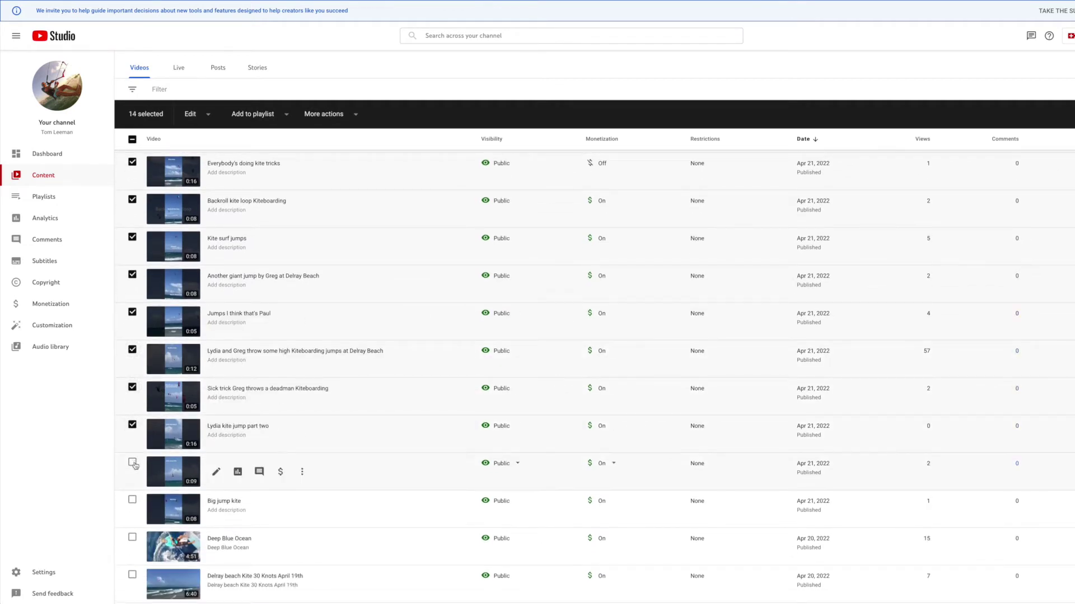
pyautogui.click(132, 462)
pyautogui.click(131, 501)
pyautogui.scroll(-2, 132, 501)
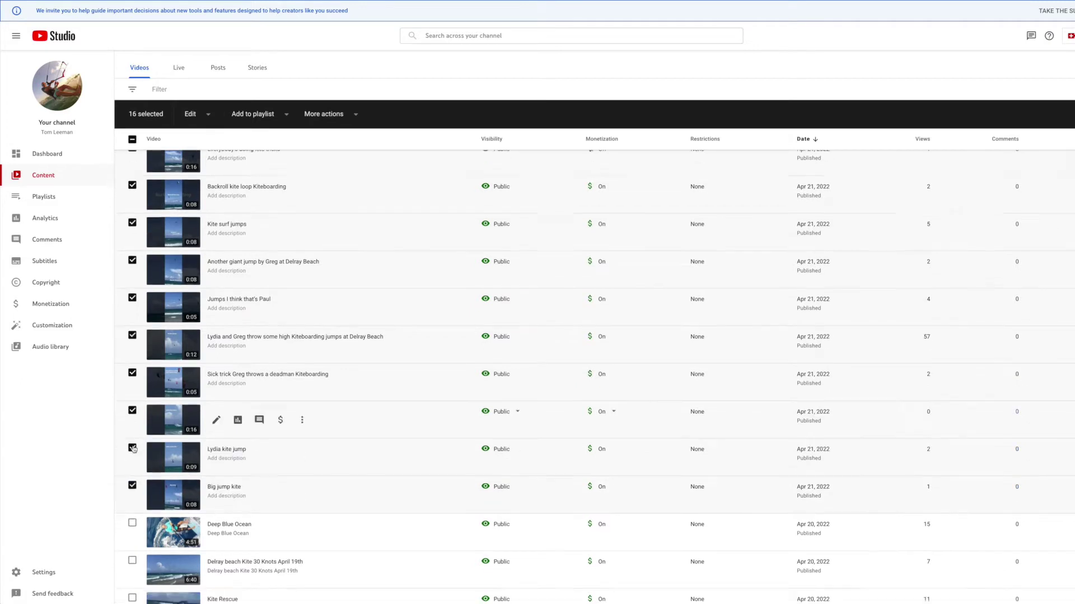
pyautogui.scroll(-2, 134, 450)
# Step: Tick seven more videos, Deep Blue Ocean through Throw it Kite Loop by Greg
pyautogui.click(132, 403)
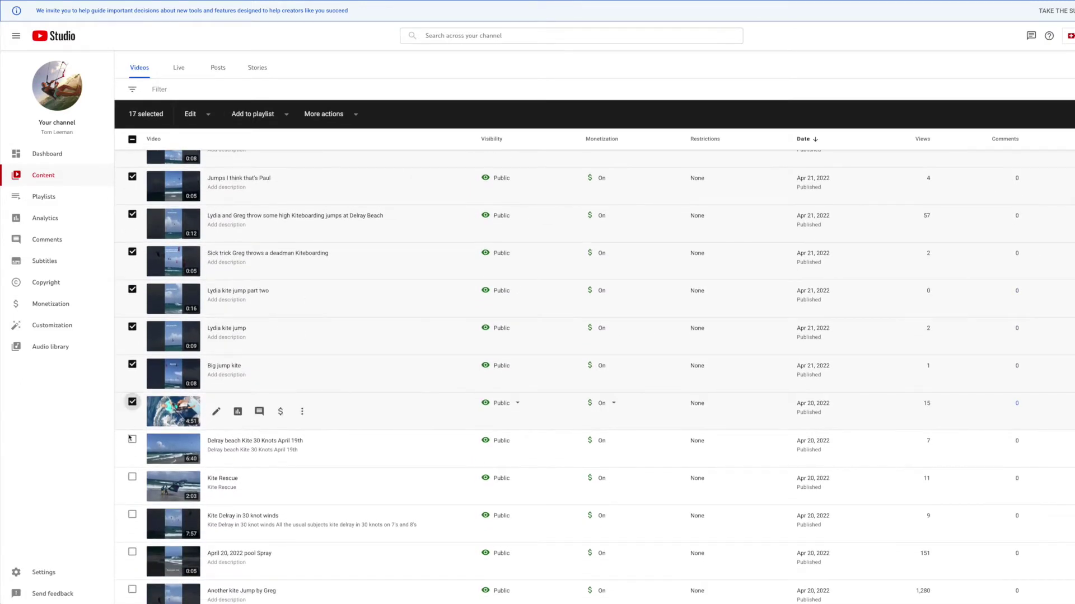
pyautogui.click(132, 440)
pyautogui.click(132, 478)
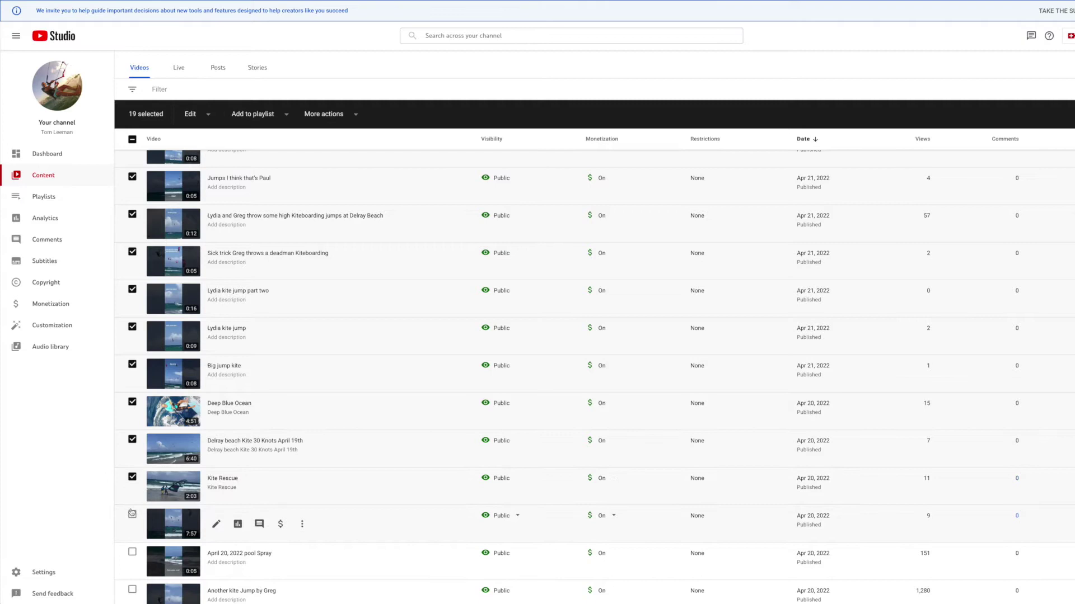
pyautogui.click(132, 516)
pyautogui.scroll(-4, 132, 514)
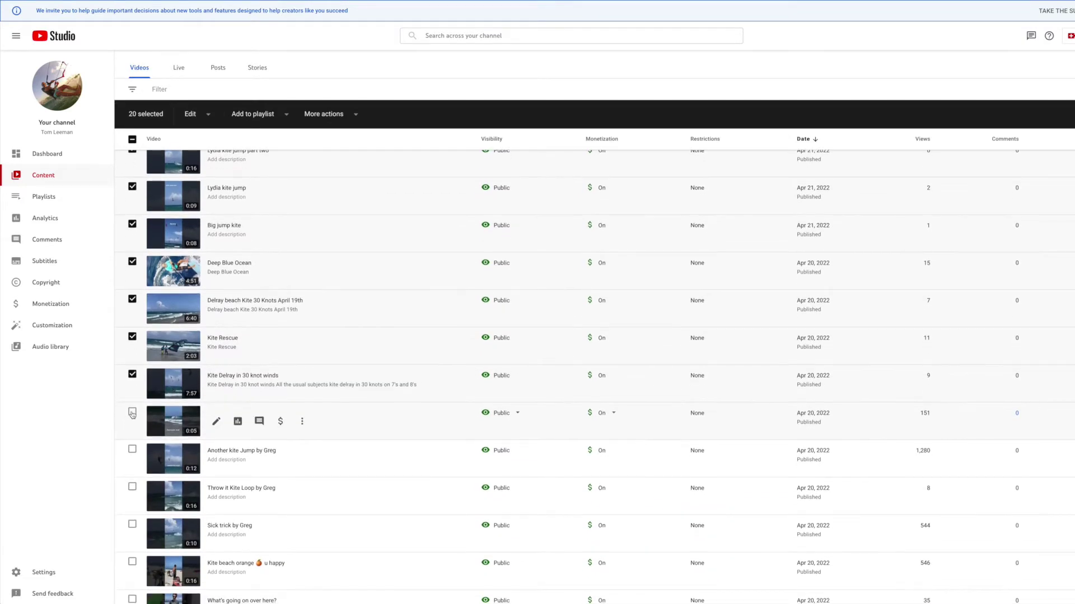
pyautogui.click(132, 412)
pyautogui.click(132, 450)
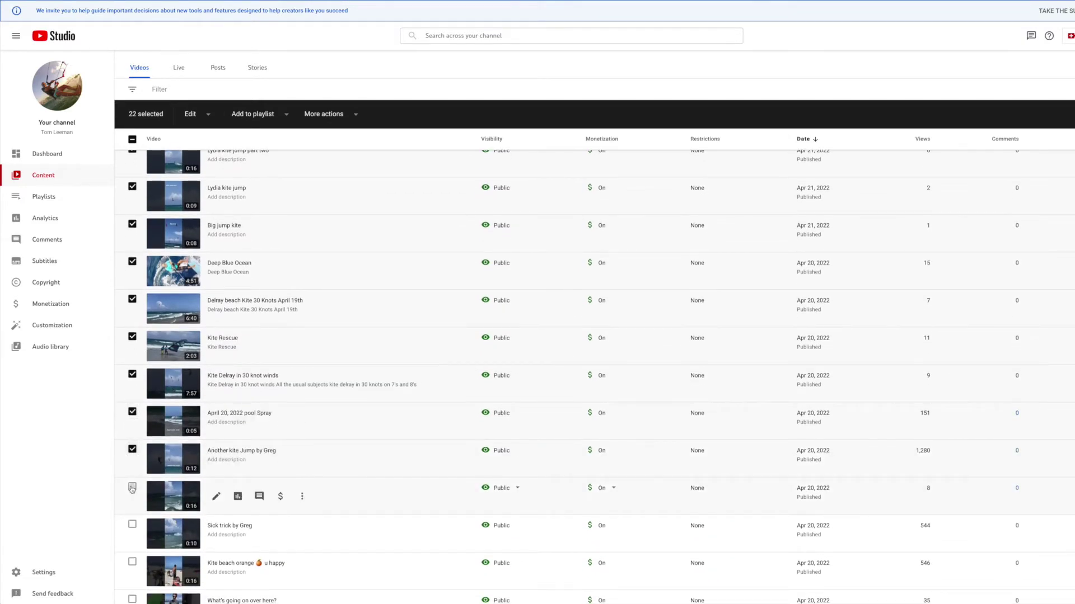
pyautogui.click(132, 487)
pyautogui.scroll(-1, 132, 492)
pyautogui.scroll(-2, 132, 492)
# Step: Tick the last seven videos, Sick trick by Greg through Kite jump landing
pyautogui.click(132, 418)
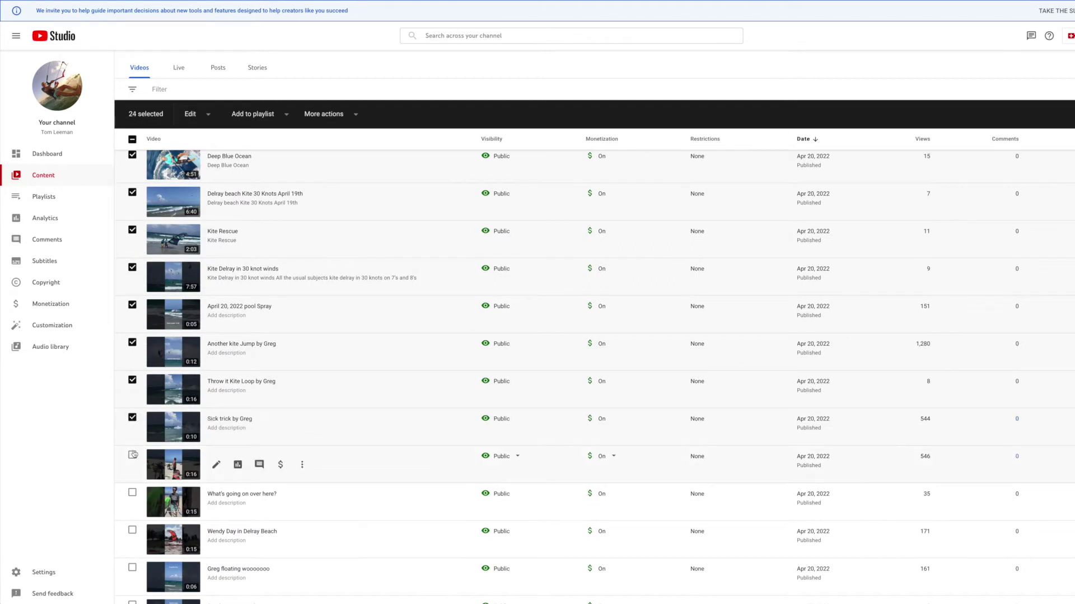
pyautogui.click(132, 456)
pyautogui.scroll(-1, 132, 456)
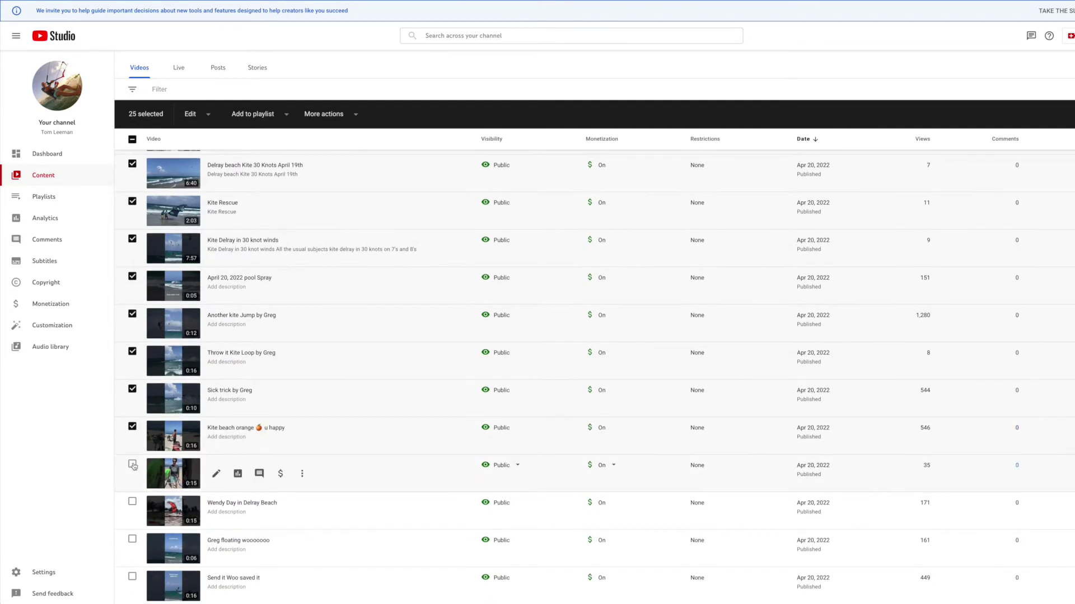
pyautogui.click(131, 460)
pyautogui.scroll(-2, 132, 464)
pyautogui.click(132, 410)
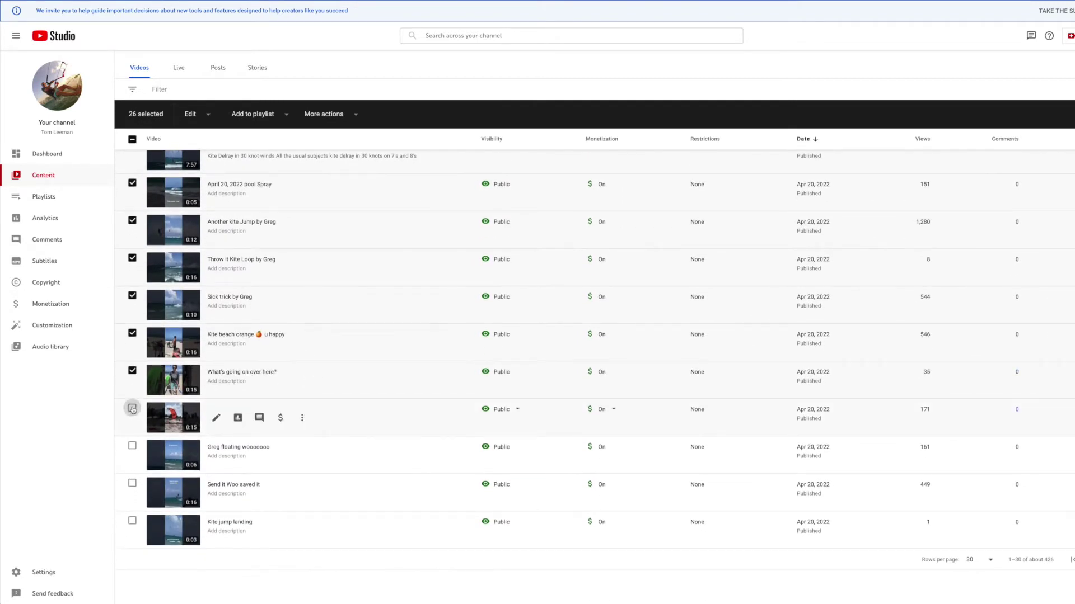
pyautogui.click(131, 447)
pyautogui.click(132, 485)
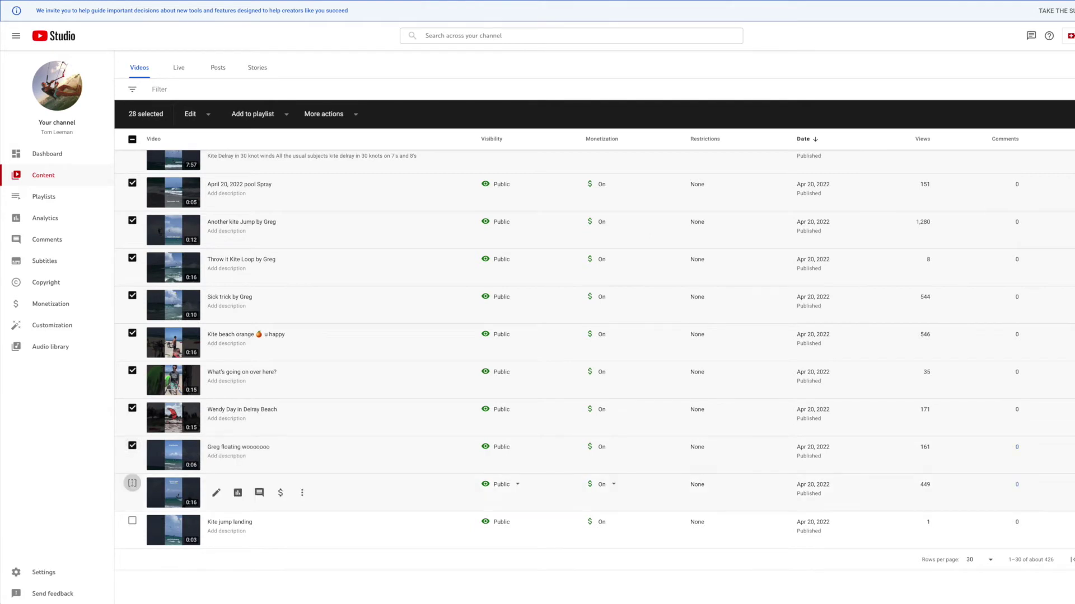
pyautogui.click(132, 521)
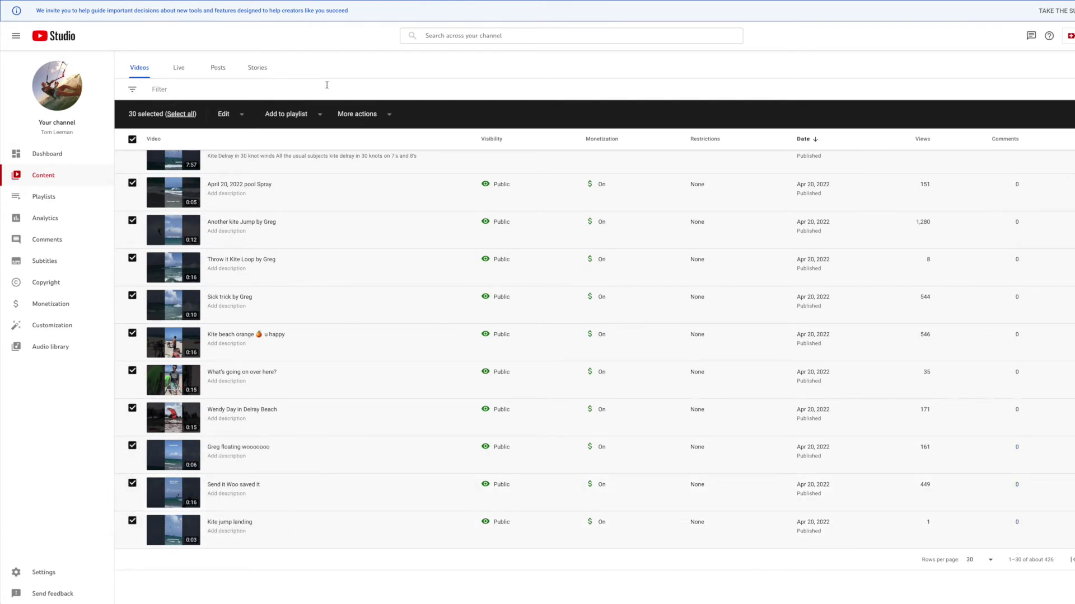
# Step: Save the 30 videos into all three Delray Beach/Kiteboarding playlists, deselect them, and open Landing Kiteboarding
pyautogui.click(319, 114)
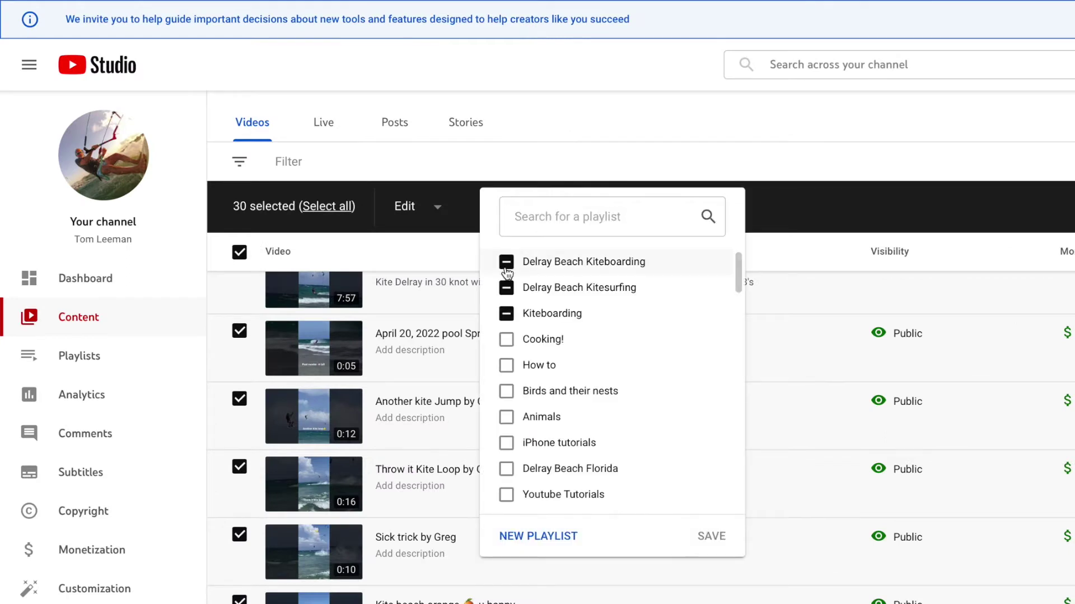
pyautogui.click(506, 261)
pyautogui.click(507, 288)
pyautogui.click(507, 313)
pyautogui.click(711, 536)
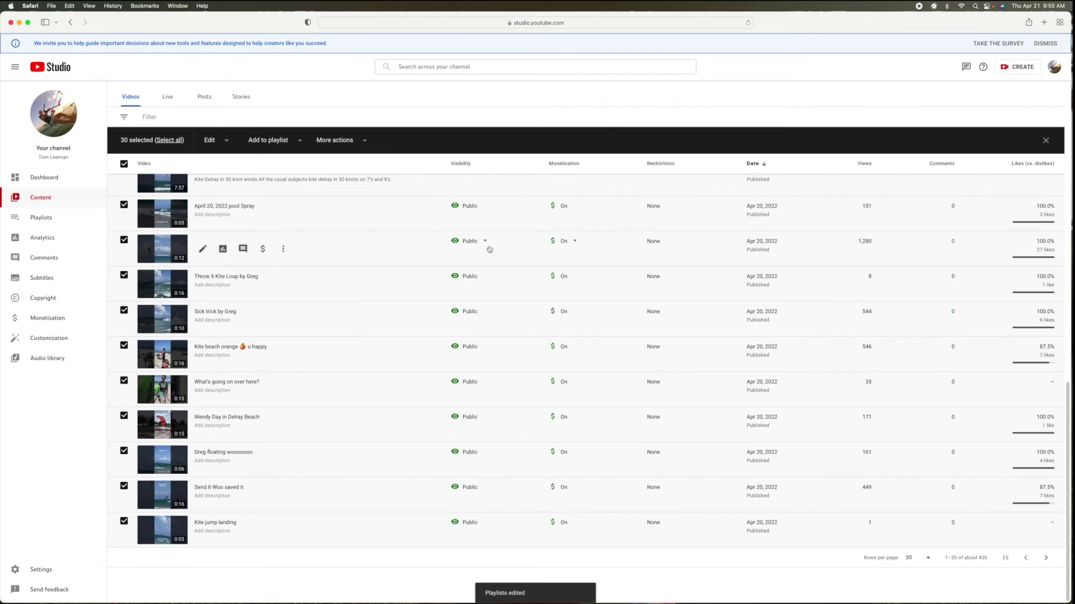
pyautogui.click(1046, 141)
pyautogui.moveTo(408, 243)
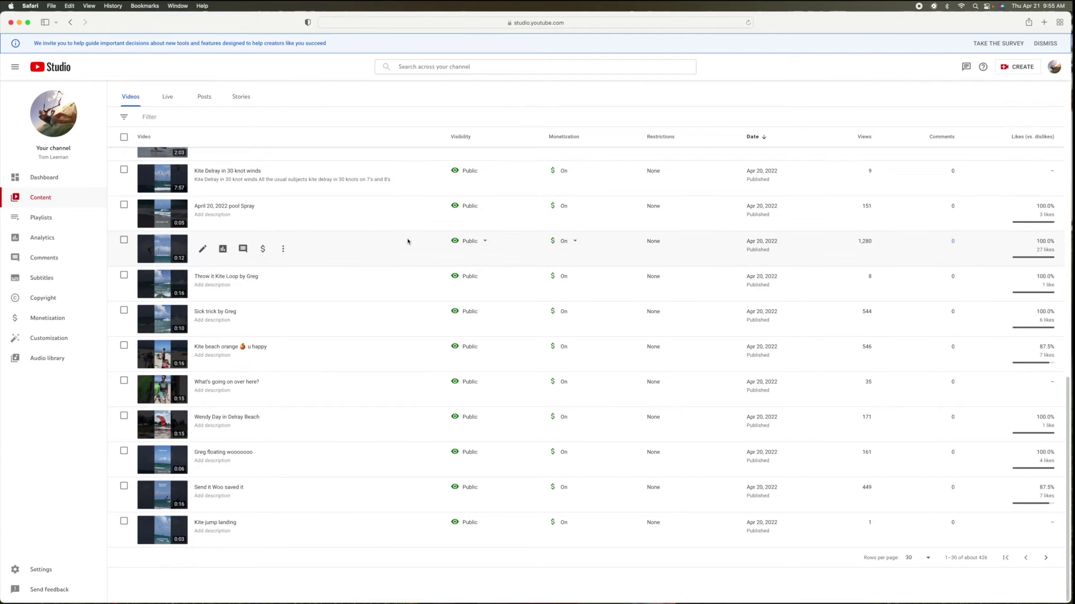
pyautogui.scroll(10, 406, 243)
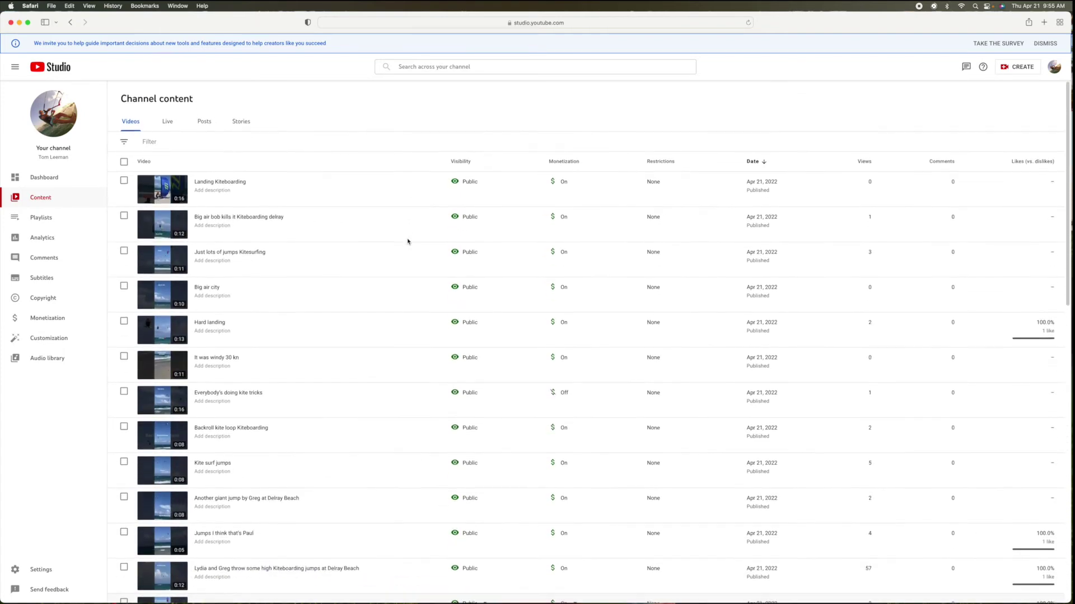
pyautogui.click(202, 187)
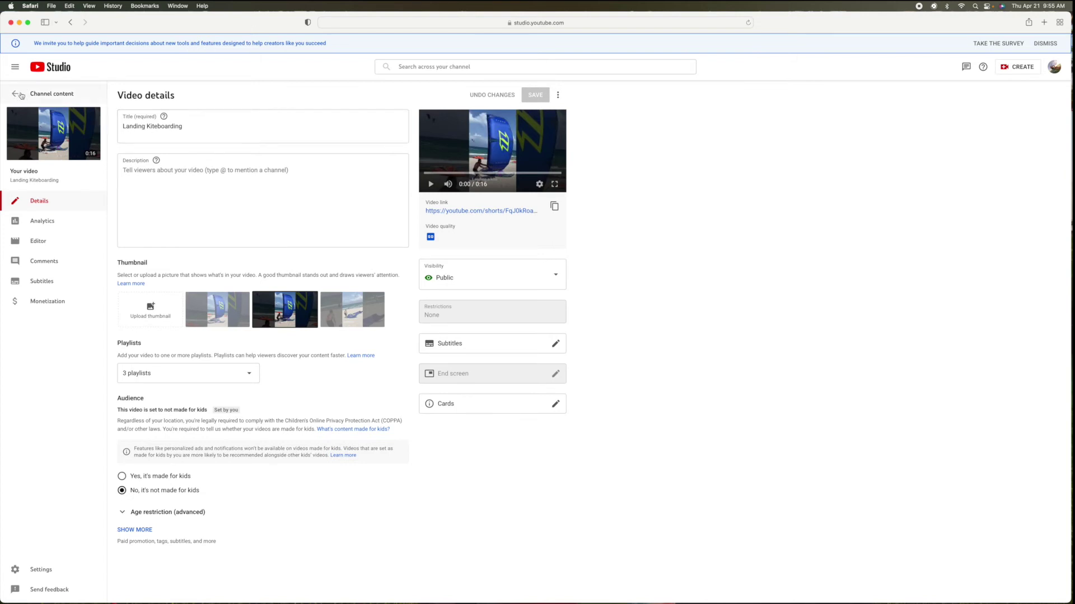
# Step: Go back from Landing Kiteboarding's details, showing 3 playlists, to Channel content
pyautogui.click(16, 94)
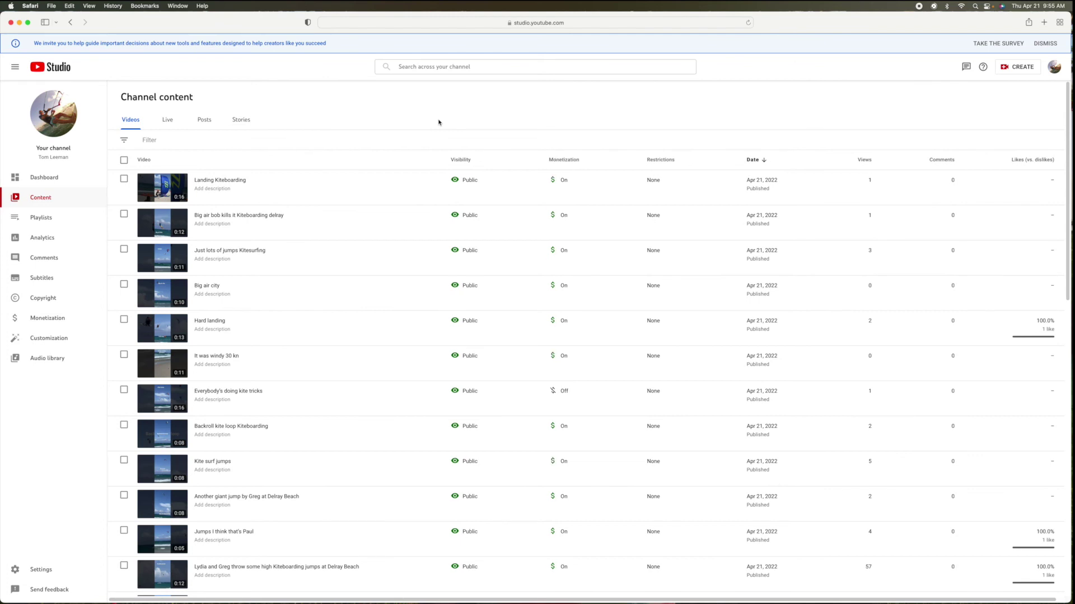
pyautogui.scroll(-15, 546, 336)
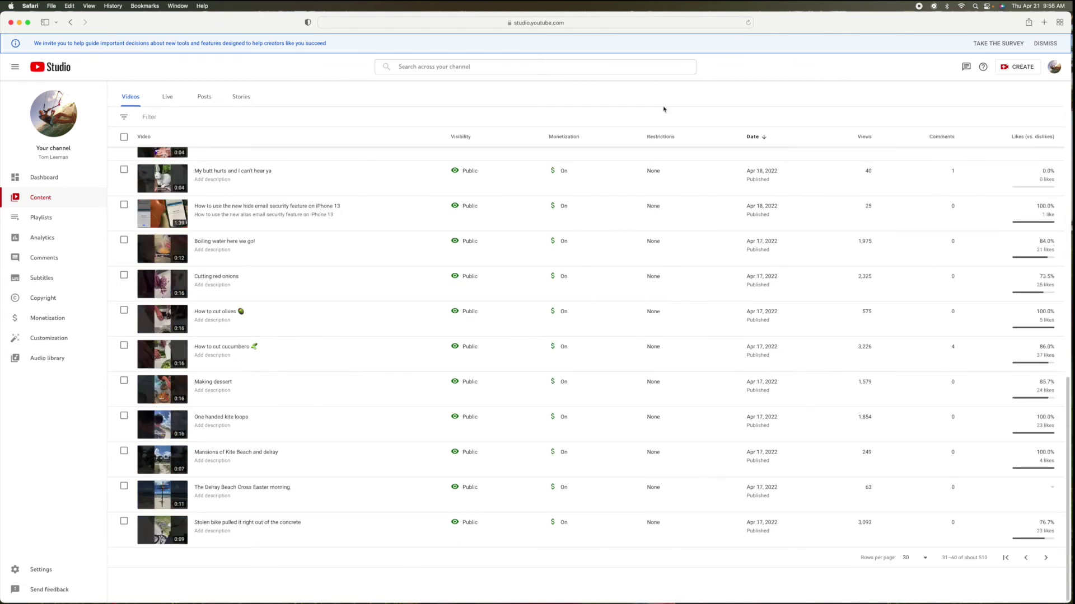
pyautogui.scroll(15, 664, 110)
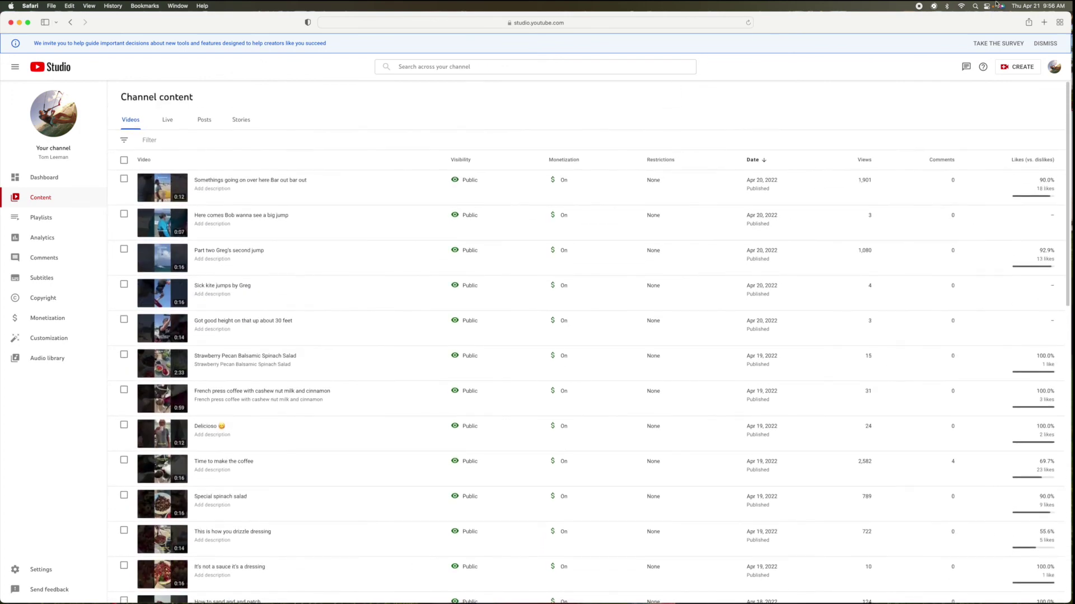